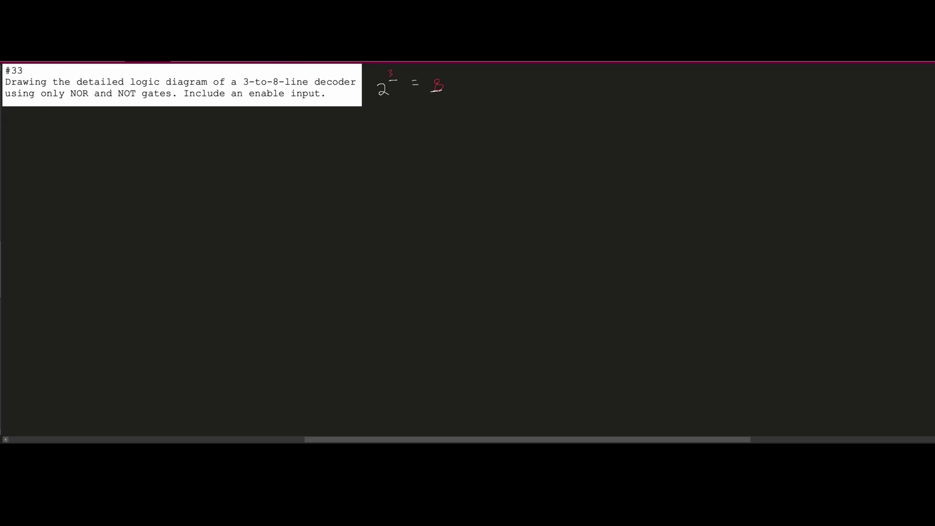
Handwrite the A heading at the top-left of the truth table, beginning the A, B, C headers.
{"action": "mouse_move", "coordinate": [18, 116]}
{"action": "left_mouse_down"}
{"action": "mouse_move", "coordinate": [15, 131]}
{"action": "mouse_move", "coordinate": [98, 126]}
{"action": "left_mouse_up"}
Write the eight output headings beside A B C, with subscripts D7 down to D0.
{"action": "mouse_move", "coordinate": [136, 114]}
{"action": "left_mouse_down"}
{"action": "mouse_move", "coordinate": [138, 124]}
{"action": "mouse_move", "coordinate": [171, 123]}
{"action": "left_mouse_up"}
{"action": "mouse_move", "coordinate": [170, 113]}
{"action": "left_mouse_down"}
{"action": "mouse_move", "coordinate": [171, 124]}
{"action": "mouse_move", "coordinate": [199, 123]}
{"action": "left_mouse_up"}
{"action": "mouse_move", "coordinate": [199, 110]}
{"action": "left_mouse_down"}
{"action": "mouse_move", "coordinate": [200, 123]}
{"action": "mouse_move", "coordinate": [312, 122]}
{"action": "left_mouse_up"}
{"action": "mouse_move", "coordinate": [311, 111]}
{"action": "left_mouse_down"}
{"action": "mouse_move", "coordinate": [313, 122]}
{"action": "mouse_move", "coordinate": [336, 123]}
{"action": "left_mouse_up"}
{"action": "left_click_drag", "start_coordinate": [336, 111], "coordinate": [337, 123]}
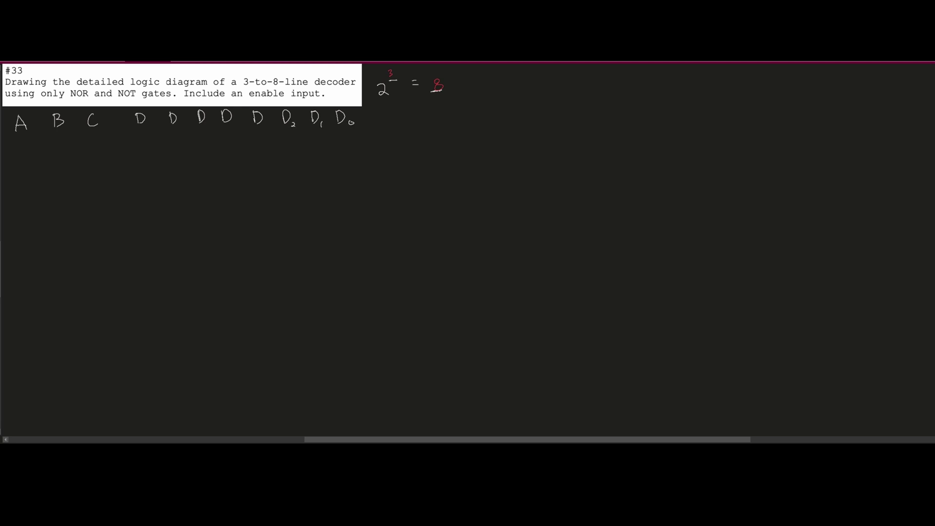
{"action": "left_click_drag", "start_coordinate": [266, 119], "coordinate": [267, 126]}
{"action": "left_click_drag", "start_coordinate": [180, 120], "coordinate": [146, 128]}
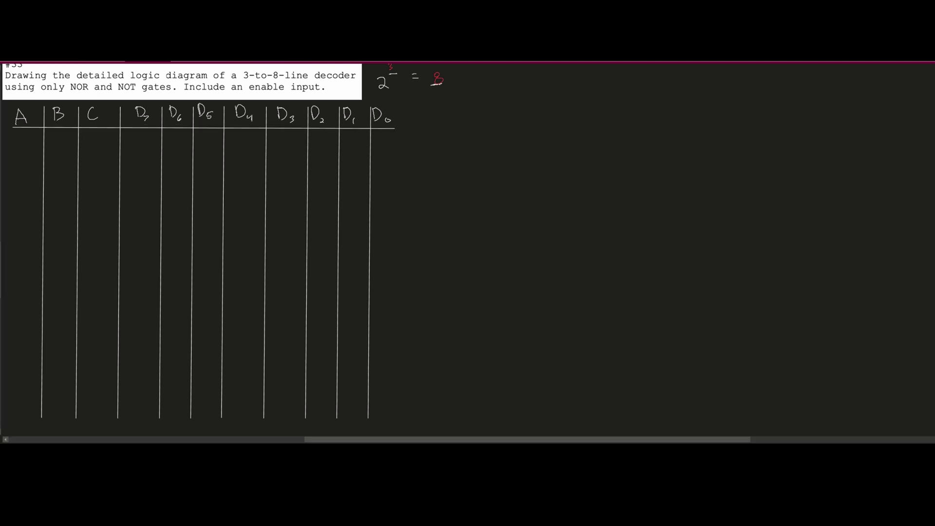
Write the B and C bits for all eight rows, then column A's four 0s and four 1s.
{"action": "mouse_move", "coordinate": [64, 138]}
{"action": "left_mouse_down"}
{"action": "mouse_move", "coordinate": [103, 139]}
{"action": "mouse_move", "coordinate": [61, 170]}
{"action": "mouse_move", "coordinate": [68, 162]}
{"action": "mouse_move", "coordinate": [99, 170]}
{"action": "mouse_move", "coordinate": [58, 198]}
{"action": "mouse_move", "coordinate": [94, 187]}
{"action": "left_mouse_up"}
{"action": "left_click_drag", "start_coordinate": [58, 214], "coordinate": [58, 226]}
{"action": "left_click_drag", "start_coordinate": [60, 247], "coordinate": [97, 248]}
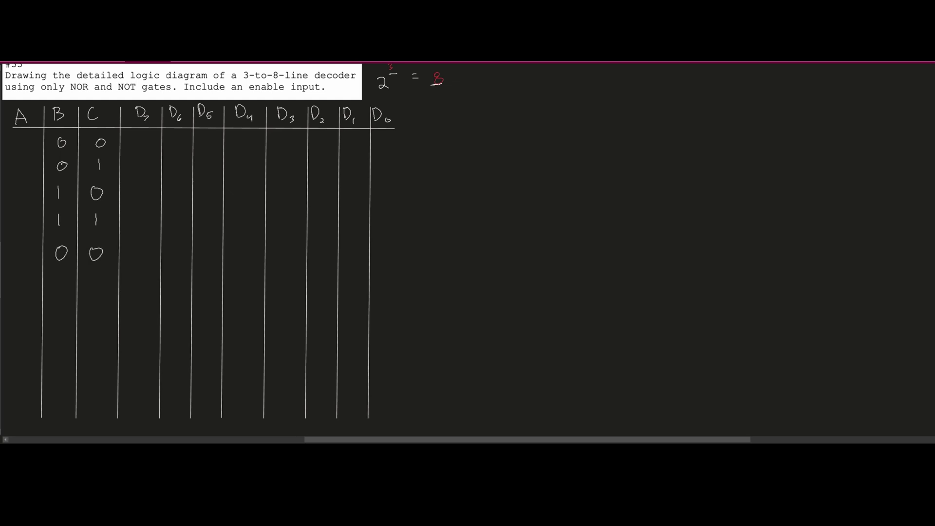
{"action": "left_click_drag", "start_coordinate": [58, 279], "coordinate": [60, 280]}
{"action": "left_click_drag", "start_coordinate": [95, 310], "coordinate": [97, 310]}
{"action": "left_click_drag", "start_coordinate": [54, 337], "coordinate": [52, 352]}
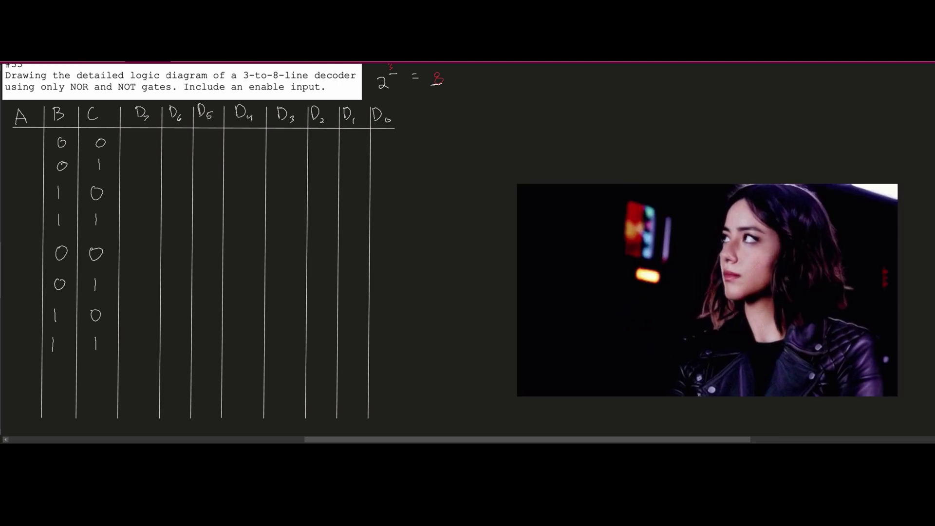
{"action": "mouse_move", "coordinate": [20, 138]}
{"action": "left_mouse_down"}
{"action": "mouse_move", "coordinate": [20, 218]}
{"action": "mouse_move", "coordinate": [25, 209]}
{"action": "left_mouse_up"}
{"action": "left_click_drag", "start_coordinate": [20, 248], "coordinate": [22, 287]}
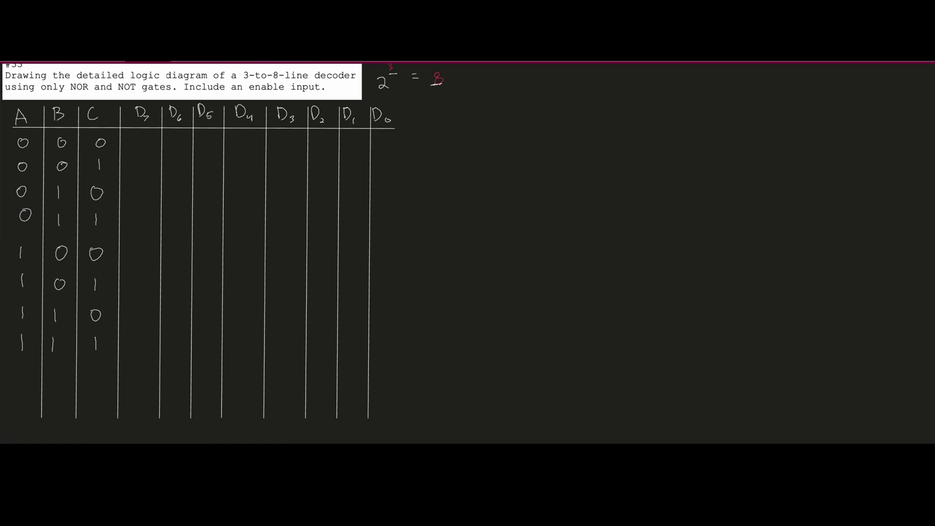
Rule row lines, write each row's diagonal 1 (e.g. D5 for 101), then 0s for rows 000–100.
{"action": "left_click_drag", "start_coordinate": [13, 158], "coordinate": [395, 155]}
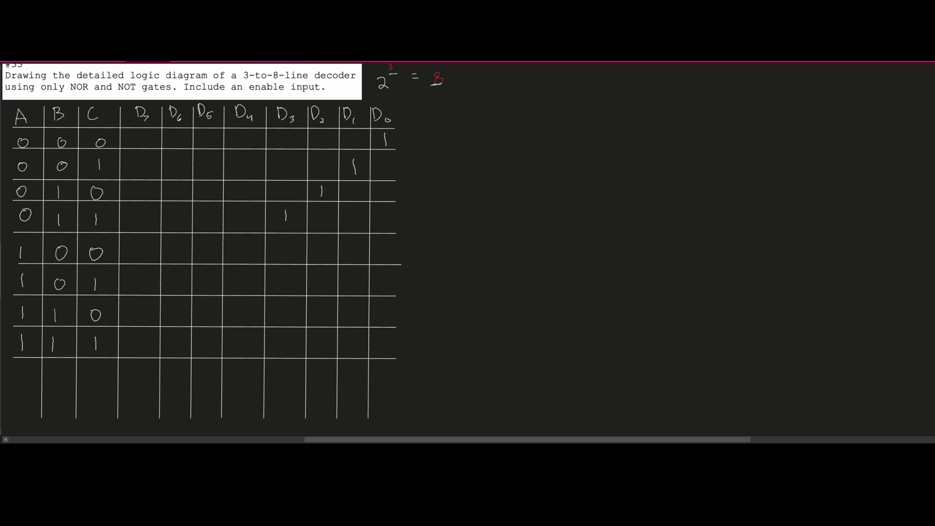
{"action": "left_click_drag", "start_coordinate": [206, 271], "coordinate": [177, 315]}
{"action": "mouse_move", "coordinate": [140, 133]}
{"action": "left_mouse_down"}
{"action": "mouse_move", "coordinate": [175, 136]}
{"action": "mouse_move", "coordinate": [141, 160]}
{"action": "mouse_move", "coordinate": [173, 169]}
{"action": "mouse_move", "coordinate": [177, 160]}
{"action": "left_mouse_up"}
{"action": "left_click_drag", "start_coordinate": [206, 132], "coordinate": [209, 161]}
{"action": "left_click_drag", "start_coordinate": [243, 132], "coordinate": [248, 161]}
{"action": "left_click_drag", "start_coordinate": [287, 135], "coordinate": [289, 162]}
{"action": "mouse_move", "coordinate": [322, 134]}
{"action": "left_mouse_down"}
{"action": "mouse_move", "coordinate": [326, 157]}
{"action": "mouse_move", "coordinate": [352, 137]}
{"action": "mouse_move", "coordinate": [384, 162]}
{"action": "mouse_move", "coordinate": [387, 190]}
{"action": "mouse_move", "coordinate": [353, 191]}
{"action": "left_mouse_up"}
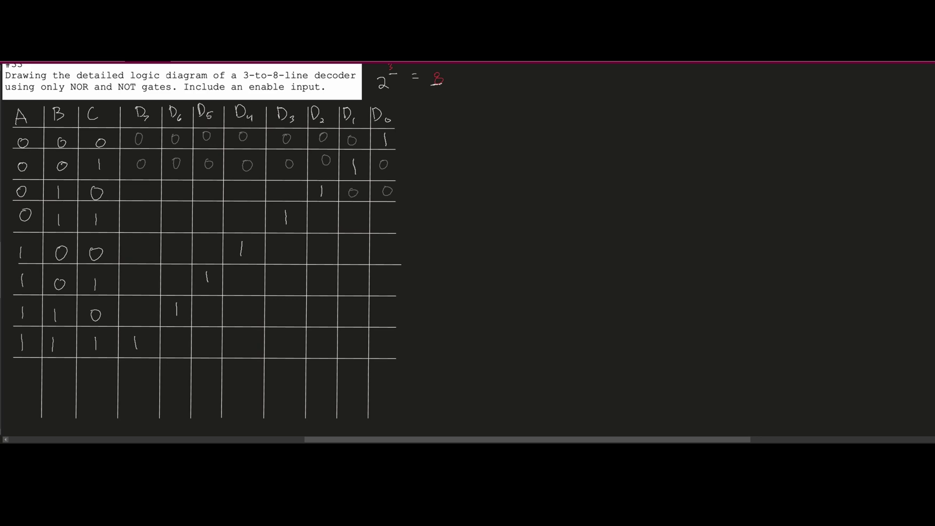
{"action": "mouse_move", "coordinate": [282, 187]}
{"action": "left_mouse_down"}
{"action": "mouse_move", "coordinate": [146, 191]}
{"action": "mouse_move", "coordinate": [145, 219]}
{"action": "mouse_move", "coordinate": [250, 213]}
{"action": "left_mouse_up"}
{"action": "mouse_move", "coordinate": [323, 214]}
{"action": "left_mouse_down"}
{"action": "mouse_move", "coordinate": [354, 215]}
{"action": "mouse_move", "coordinate": [384, 251]}
{"action": "mouse_move", "coordinate": [284, 247]}
{"action": "left_mouse_up"}
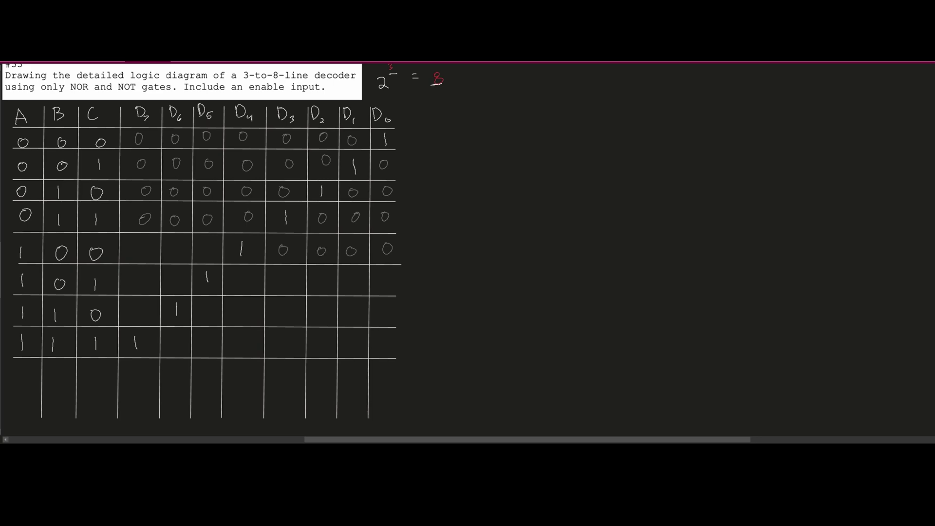
{"action": "mouse_move", "coordinate": [206, 245]}
{"action": "left_mouse_down"}
{"action": "mouse_move", "coordinate": [136, 247]}
{"action": "mouse_move", "coordinate": [143, 277]}
{"action": "left_mouse_up"}
{"action": "scroll", "coordinate": [223, 246], "scroll_direction": "up", "scroll_amount": 1}
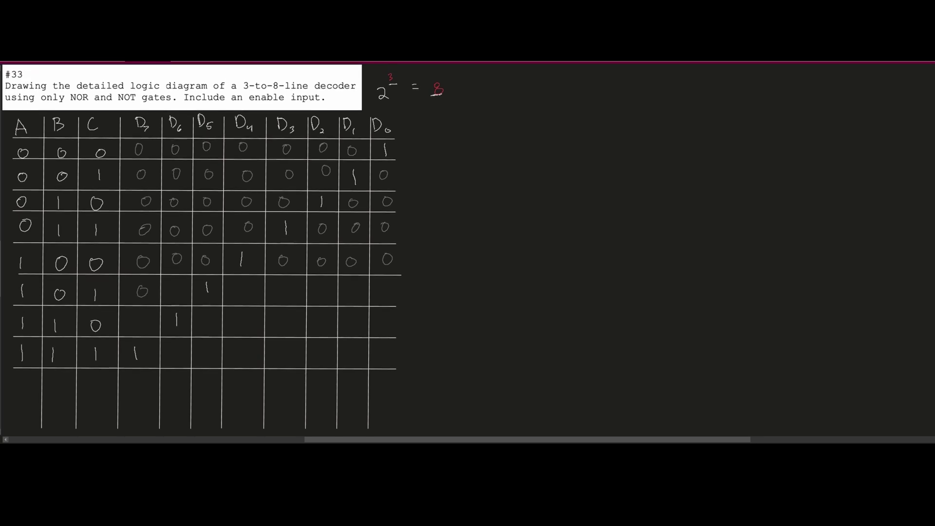
Fill the remaining 0s in the output cells of rows 101 and 110.
{"action": "left_click_drag", "start_coordinate": [176, 286], "coordinate": [177, 288]}
{"action": "mouse_move", "coordinate": [247, 287]}
{"action": "left_mouse_down"}
{"action": "mouse_move", "coordinate": [244, 296]}
{"action": "mouse_move", "coordinate": [387, 289]}
{"action": "mouse_move", "coordinate": [388, 317]}
{"action": "mouse_move", "coordinate": [348, 329]}
{"action": "mouse_move", "coordinate": [352, 321]}
{"action": "mouse_move", "coordinate": [241, 319]}
{"action": "left_mouse_up"}
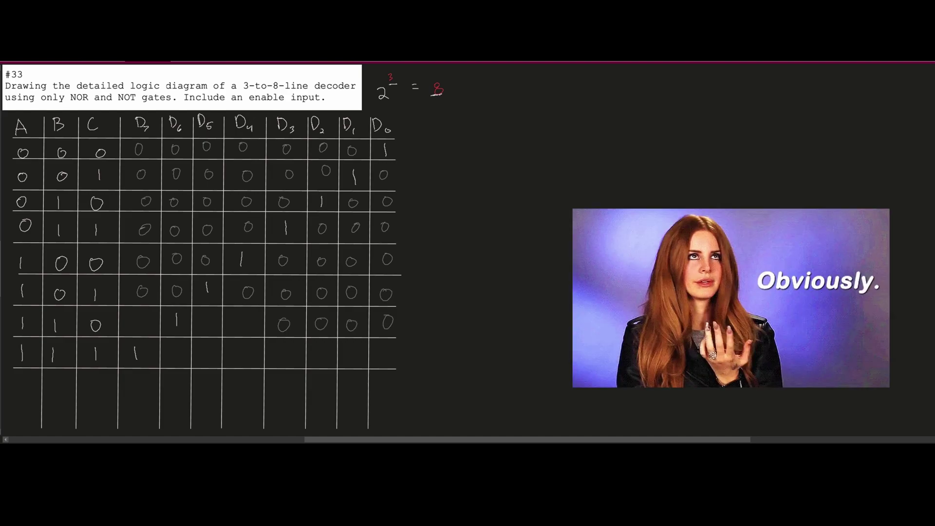
{"action": "left_click", "coordinate": [207, 320]}
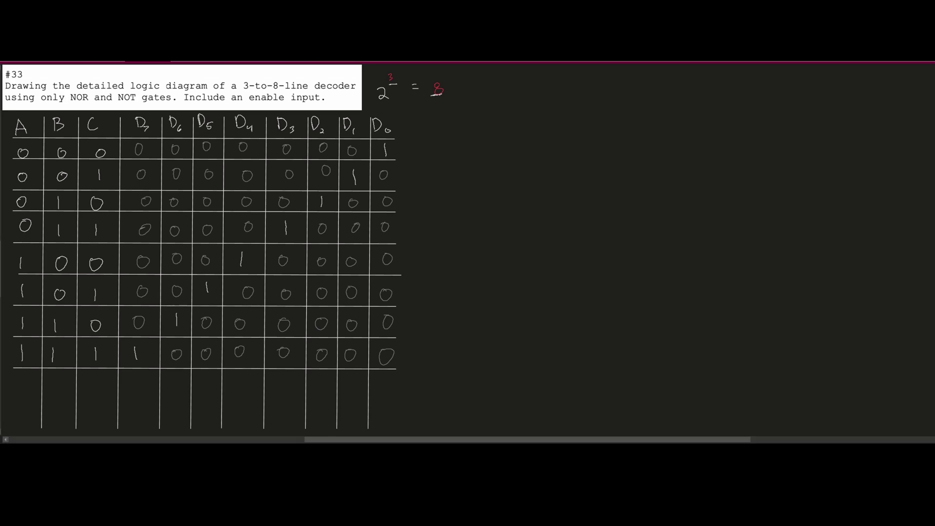
Write the input labels A, B and C spaced out to the right of the table.
{"action": "left_click_drag", "start_coordinate": [496, 104], "coordinate": [503, 88]}
{"action": "left_click_drag", "start_coordinate": [594, 84], "coordinate": [597, 102]}
{"action": "left_click_drag", "start_coordinate": [687, 85], "coordinate": [687, 99]}
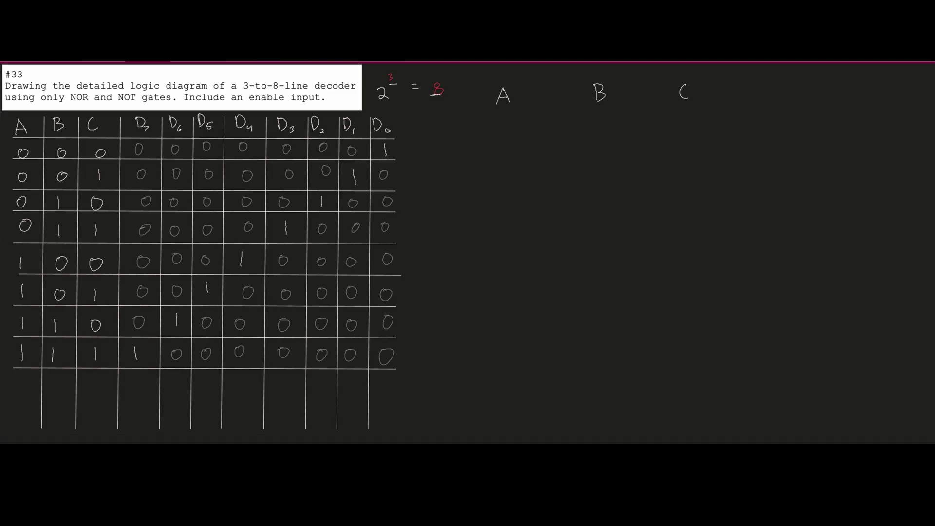
Draw long straight input lines under A in red, B in blue and C in green.
{"action": "mouse_move", "coordinate": [504, 118]}
{"action": "left_mouse_down"}
{"action": "mouse_move", "coordinate": [493, 189]}
{"action": "mouse_move", "coordinate": [507, 225]}
{"action": "mouse_move", "coordinate": [493, 377]}
{"action": "mouse_move", "coordinate": [513, 388]}
{"action": "mouse_move", "coordinate": [507, 420]}
{"action": "left_mouse_up"}
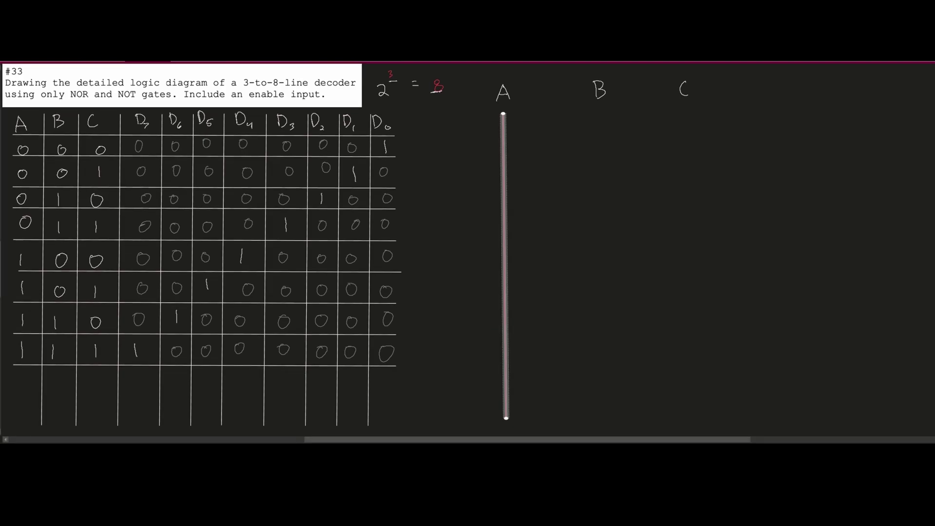
{"action": "key", "text": "Escape"}
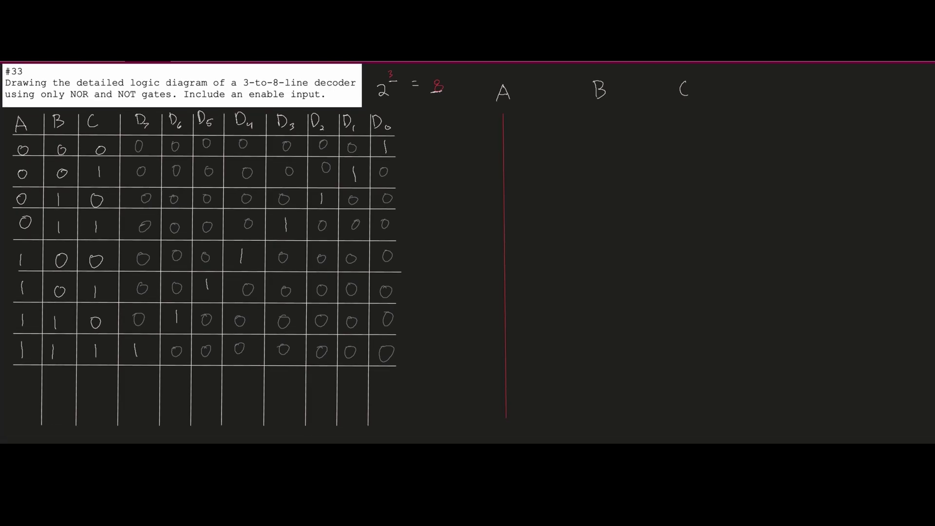
{"action": "mouse_move", "coordinate": [597, 105]}
{"action": "left_mouse_down"}
{"action": "mouse_move", "coordinate": [594, 352]}
{"action": "mouse_move", "coordinate": [602, 412]}
{"action": "left_mouse_up"}
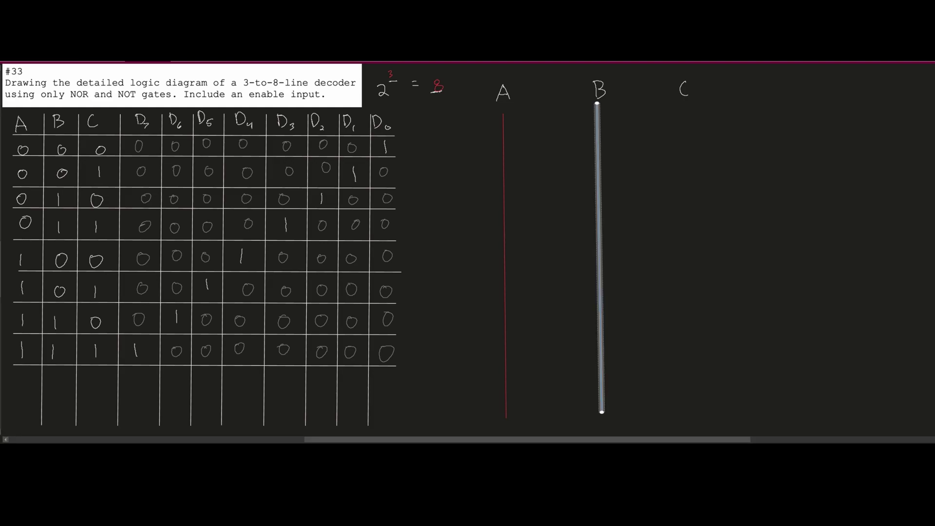
{"action": "left_click_drag", "start_coordinate": [681, 103], "coordinate": [691, 415]}
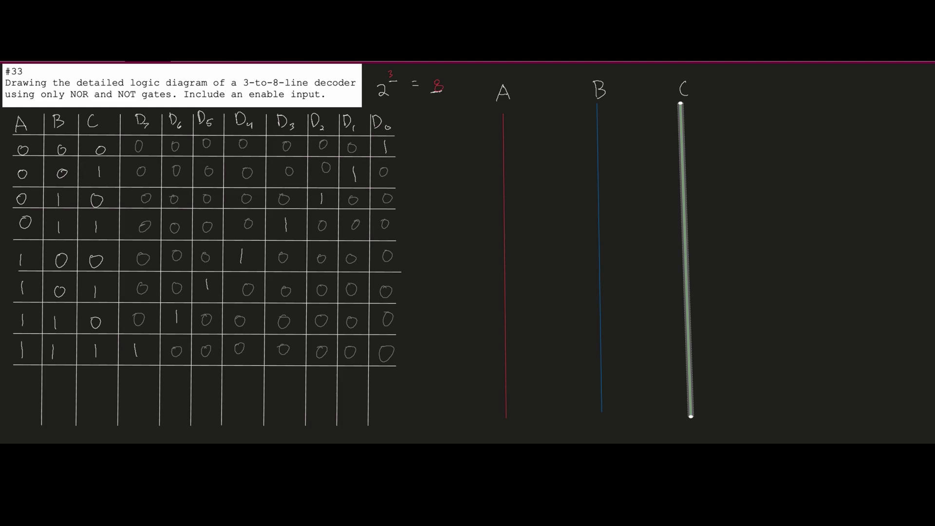
{"action": "key", "text": "Escape"}
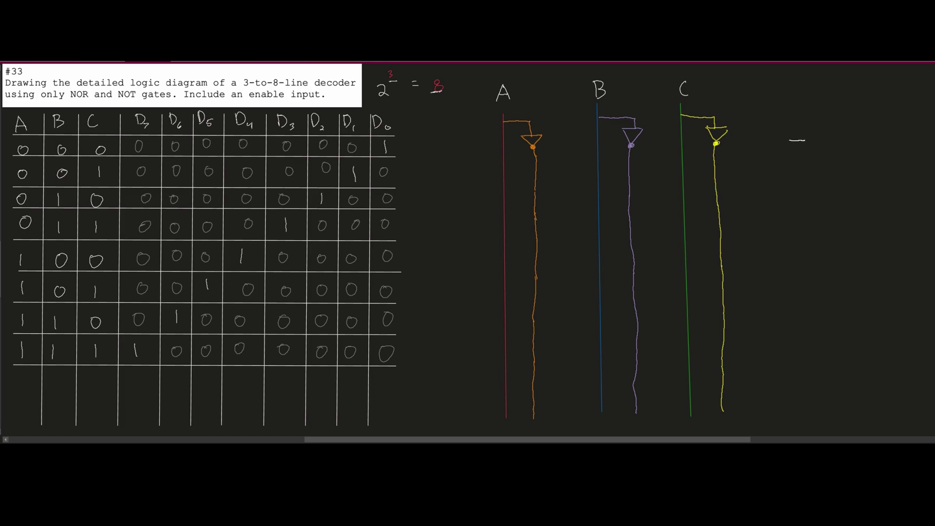
Sketch the outline of the first NOR gate to the right of the input lines.
{"action": "mouse_move", "coordinate": [805, 137]}
{"action": "left_mouse_down"}
{"action": "mouse_move", "coordinate": [807, 156]}
{"action": "mouse_move", "coordinate": [833, 156]}
{"action": "mouse_move", "coordinate": [835, 138]}
{"action": "mouse_move", "coordinate": [805, 136]}
{"action": "mouse_move", "coordinate": [847, 146]}
{"action": "left_mouse_up"}
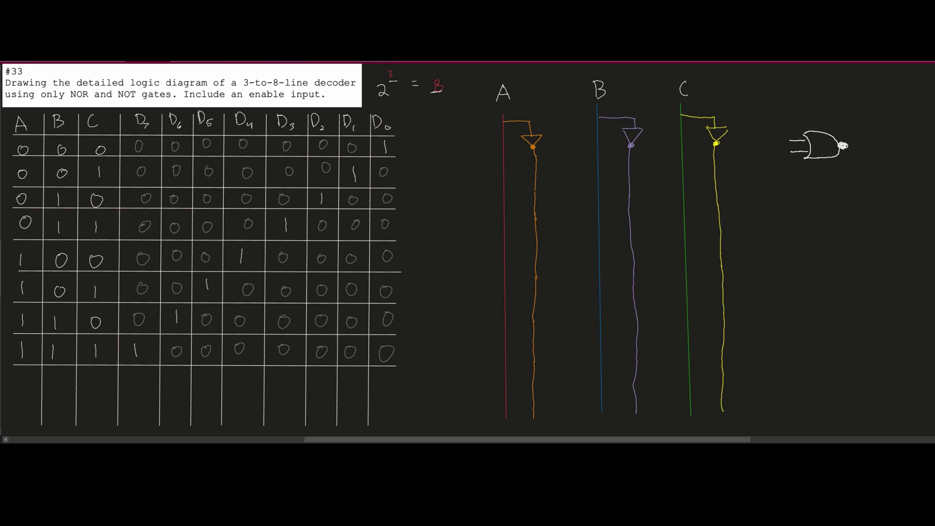